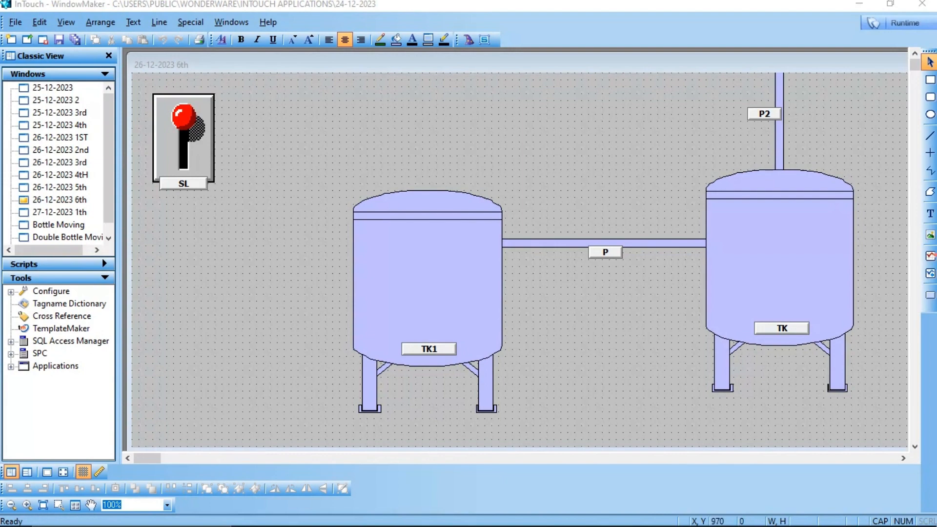
Step: Run the tank window in runtime, toggle the SL switch to test the fill animation, and return to development mode
click(903, 23)
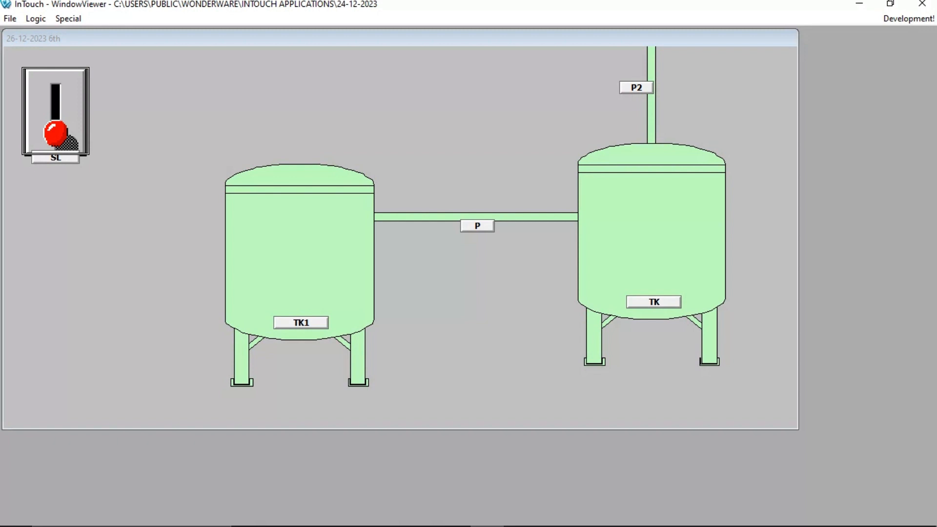
click(56, 112)
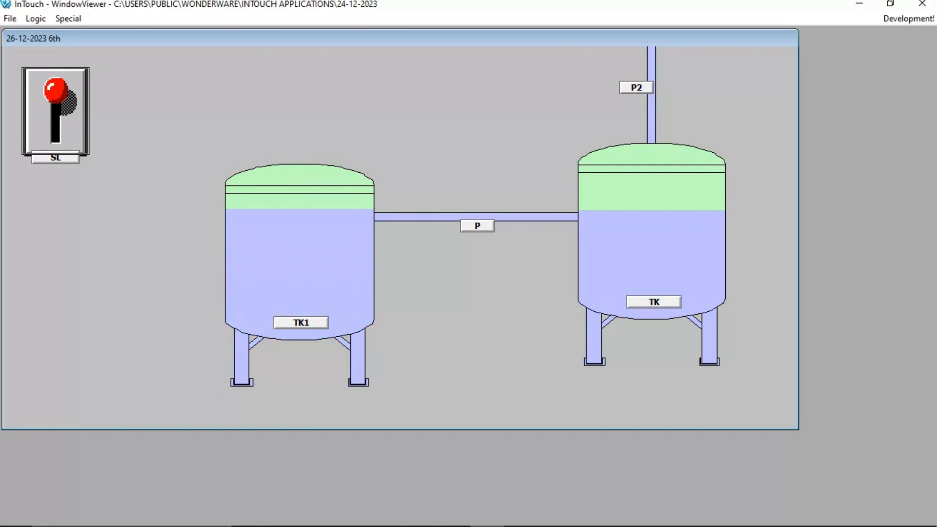
click(56, 112)
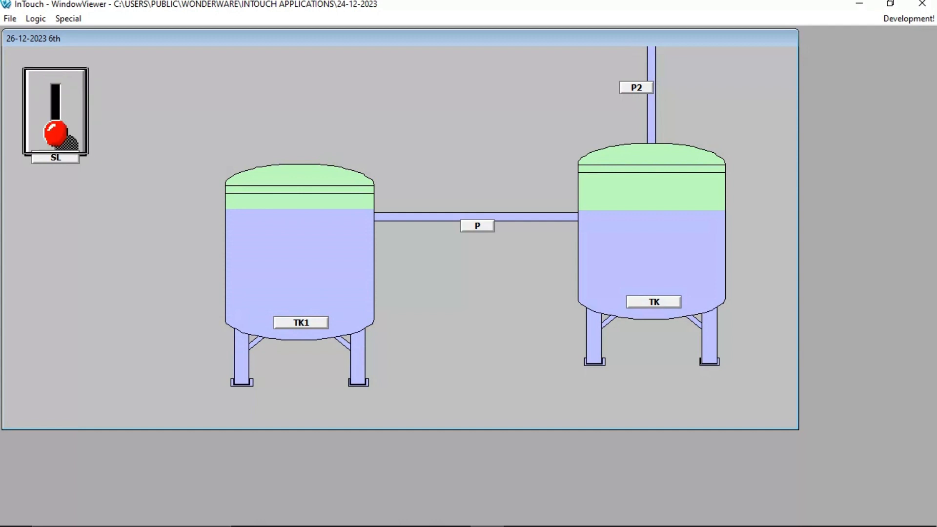
click(56, 111)
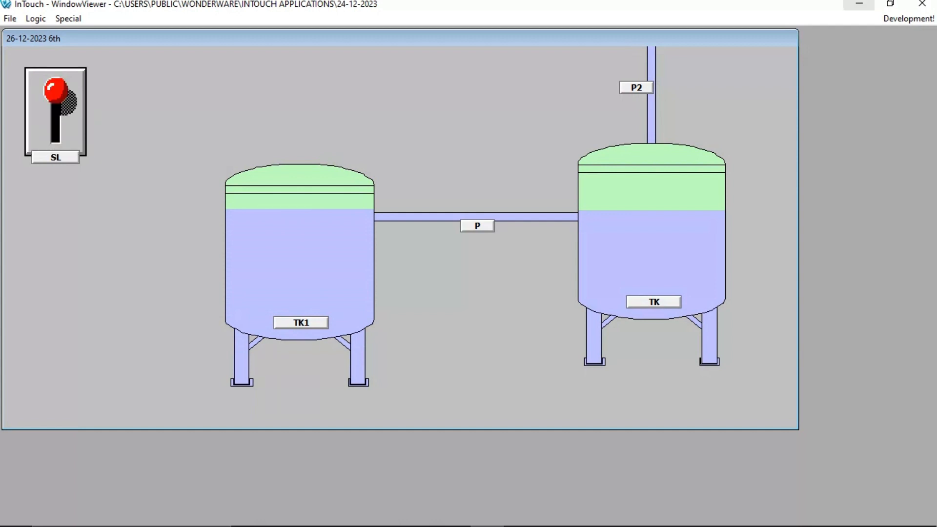
click(909, 19)
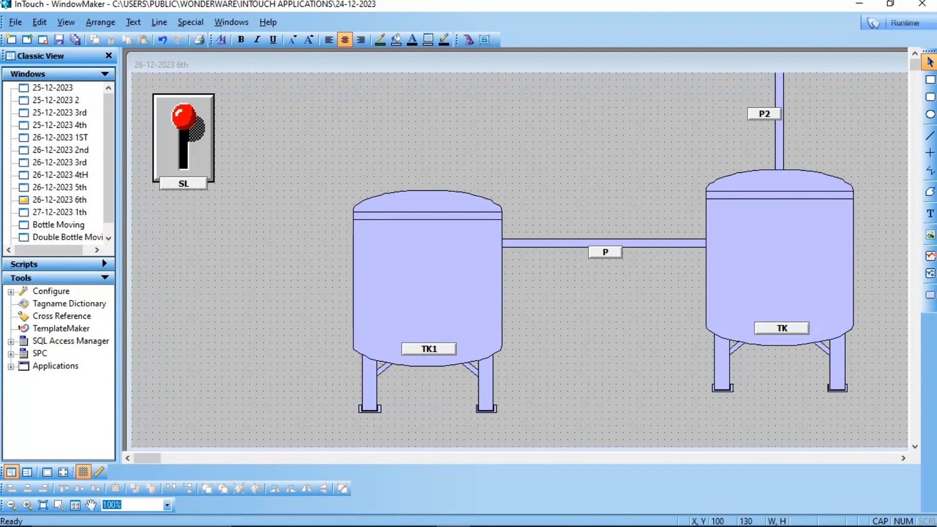
Step: Check the tagname assigned to the SL discrete switch
double_click(183, 139)
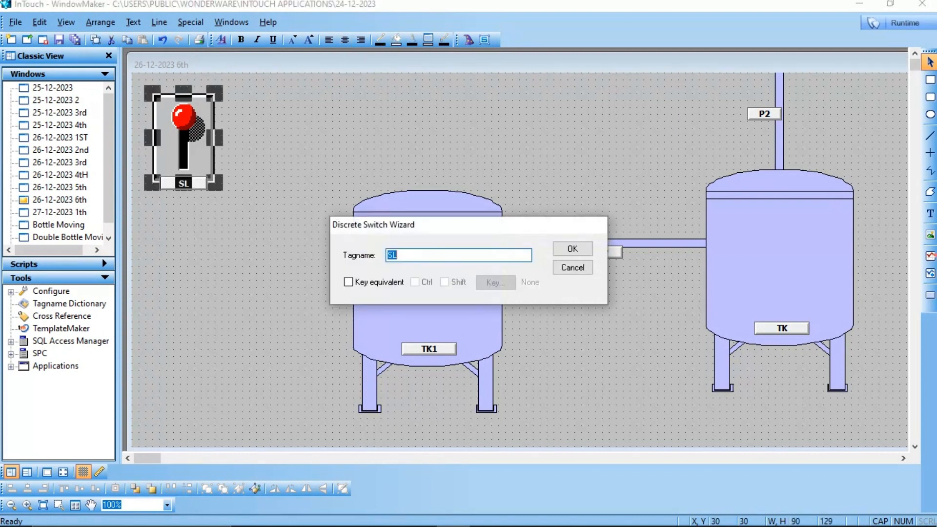
click(410, 255)
click(573, 248)
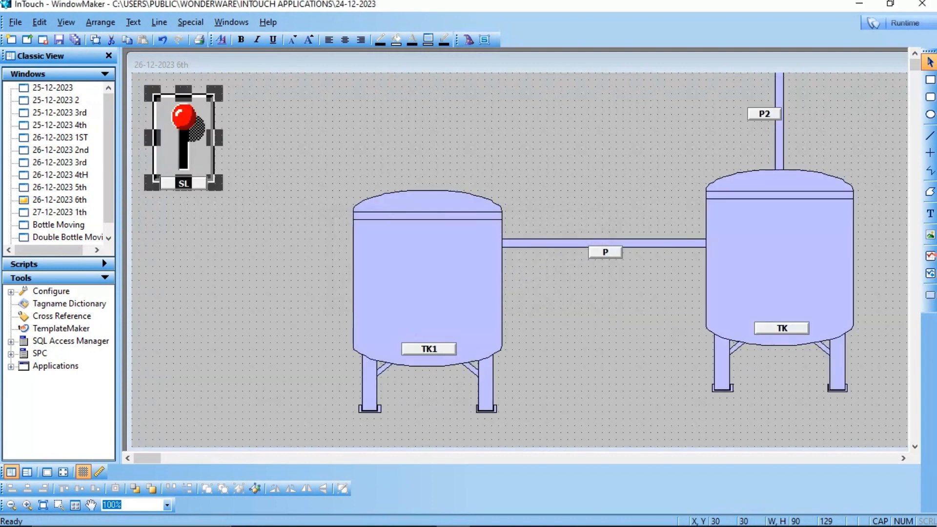
click(141, 136)
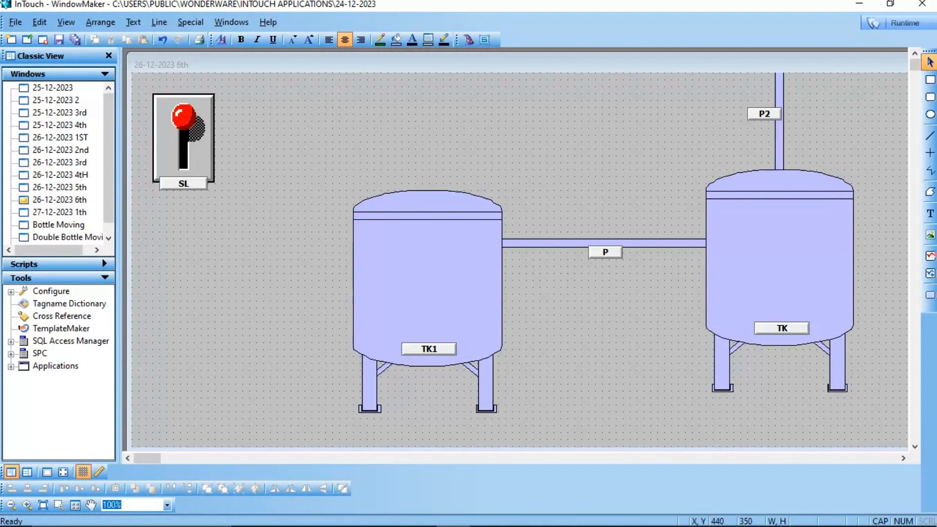
Step: Review the vertical percent fill expression and properties of tank TK1
double_click(436, 315)
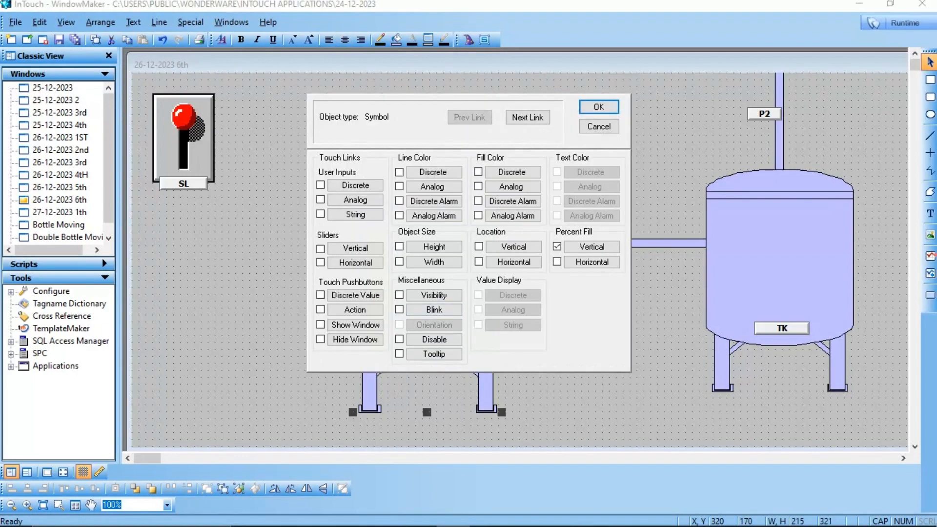
click(591, 246)
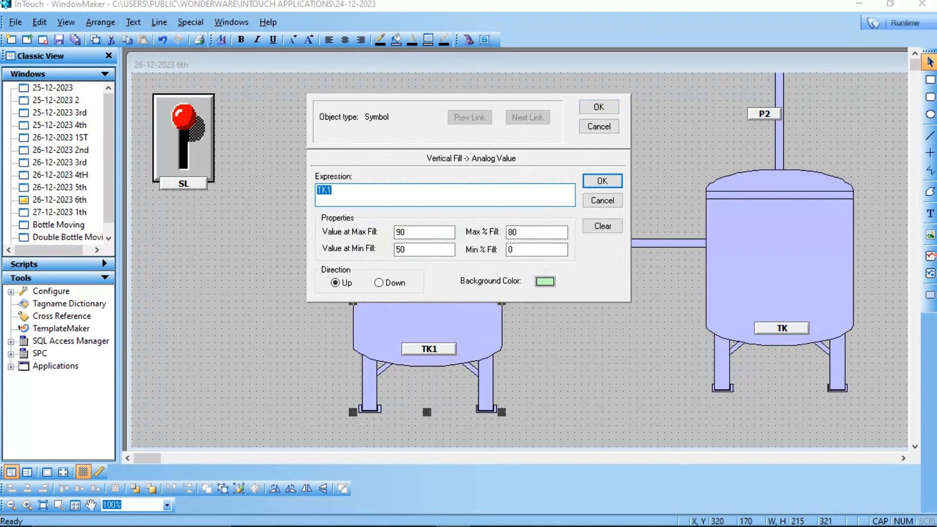
click(333, 190)
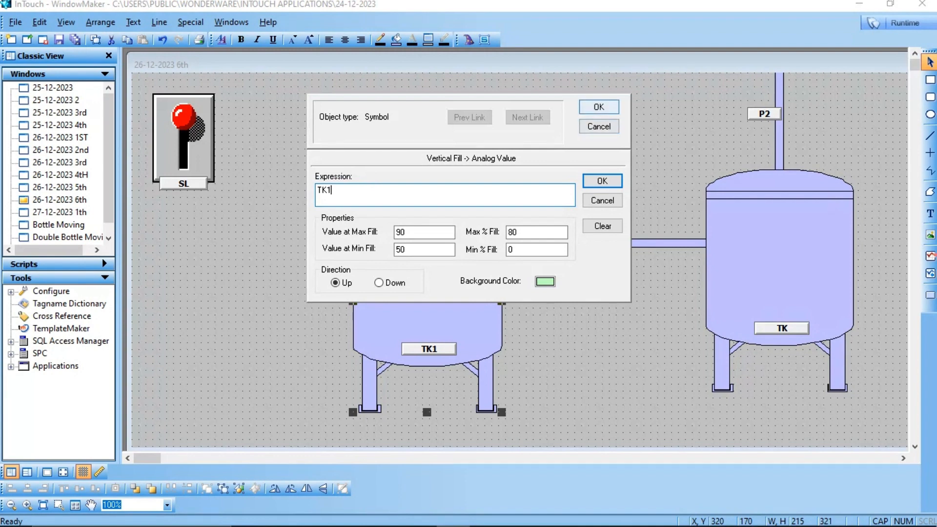
click(599, 127)
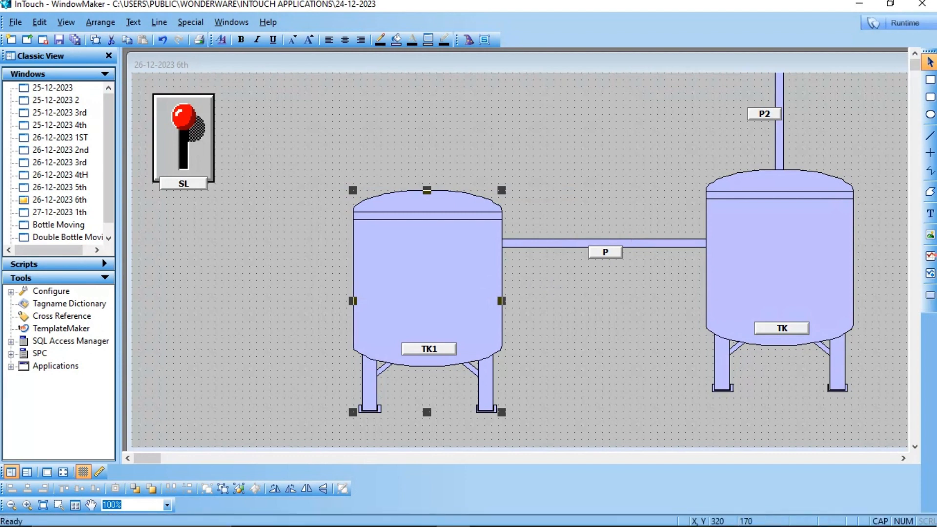
Step: Review the vertical percent fill expression, direction and background color of pipe P2
double_click(780, 141)
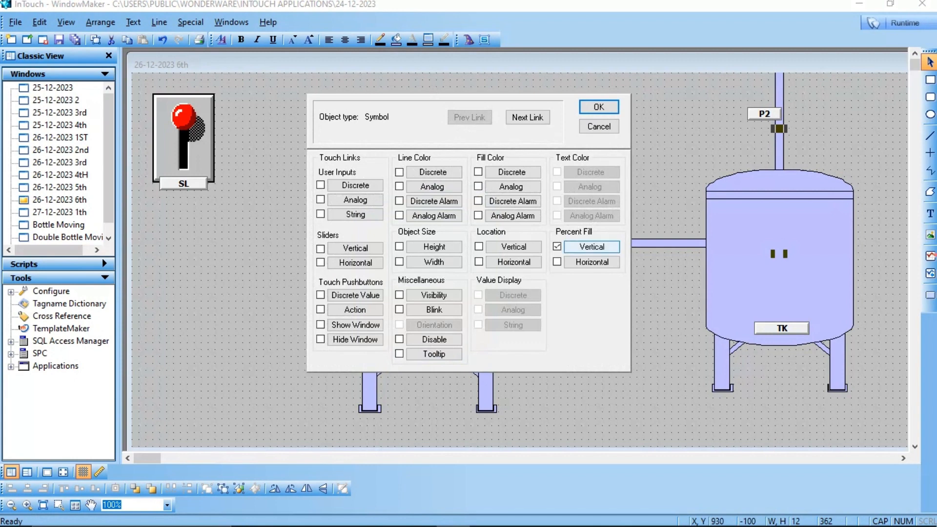
click(592, 247)
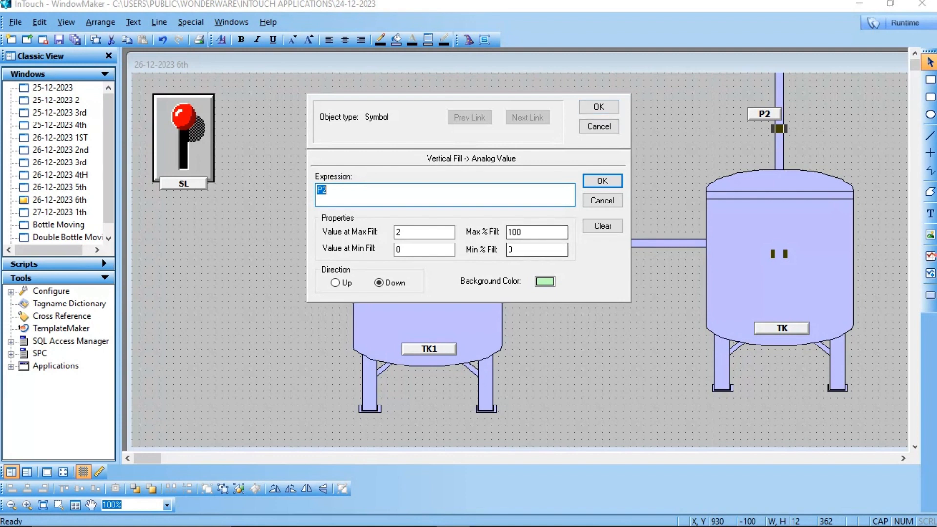
click(545, 281)
click(568, 361)
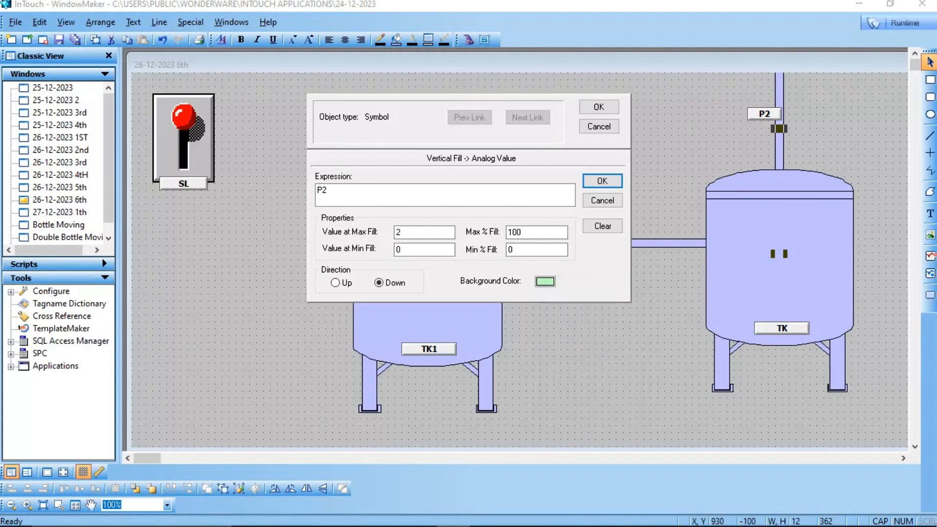
click(599, 106)
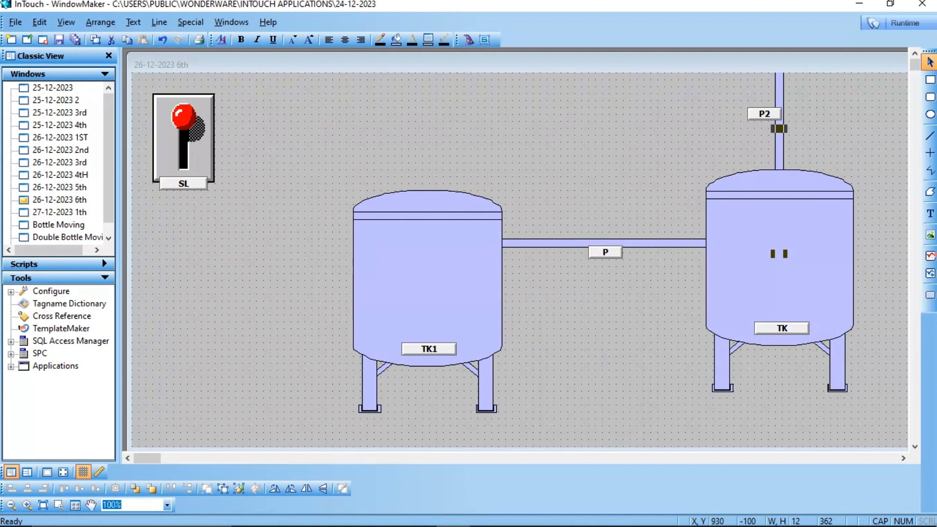
Step: Review the vertical percent fill expression and fill range of tank TK
click(779, 273)
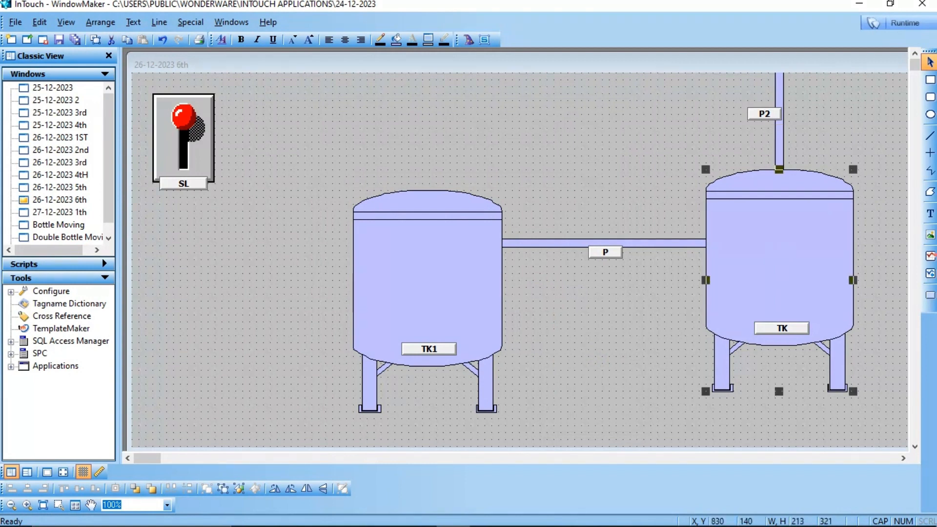
click(667, 291)
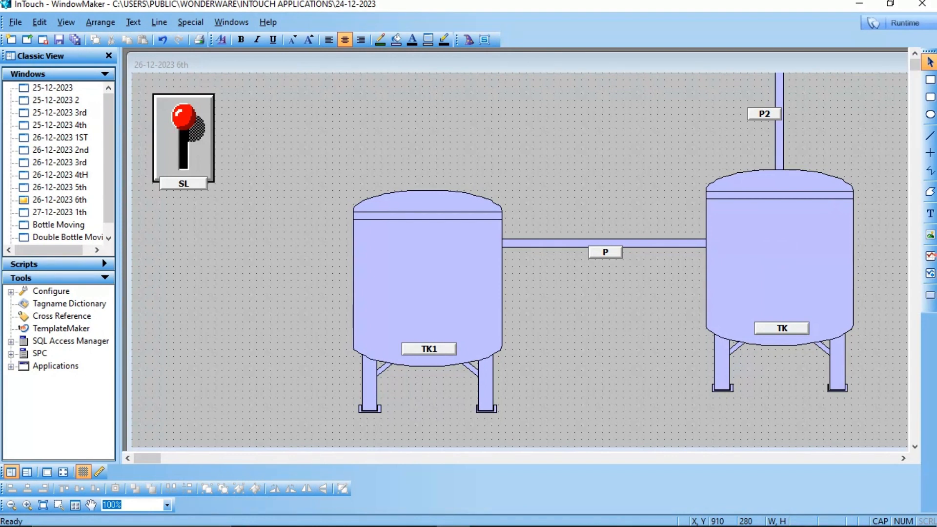
double_click(761, 267)
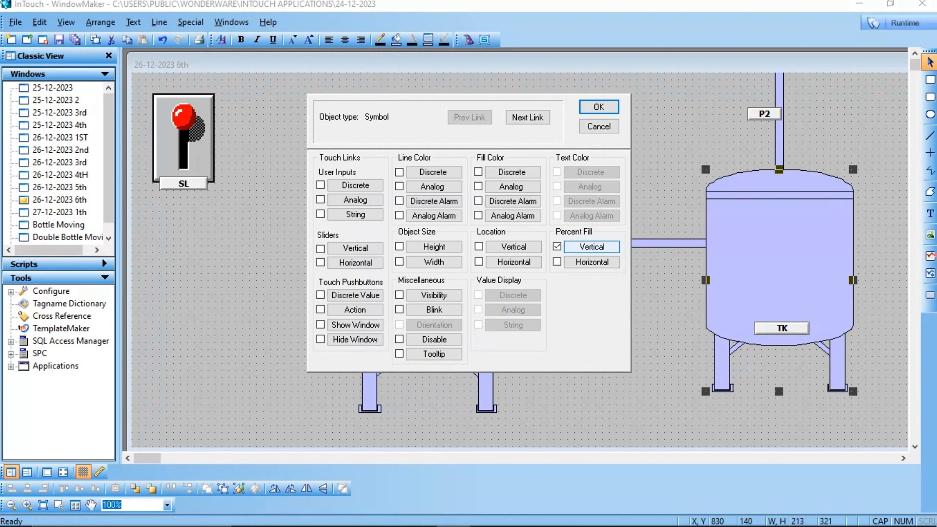
click(591, 247)
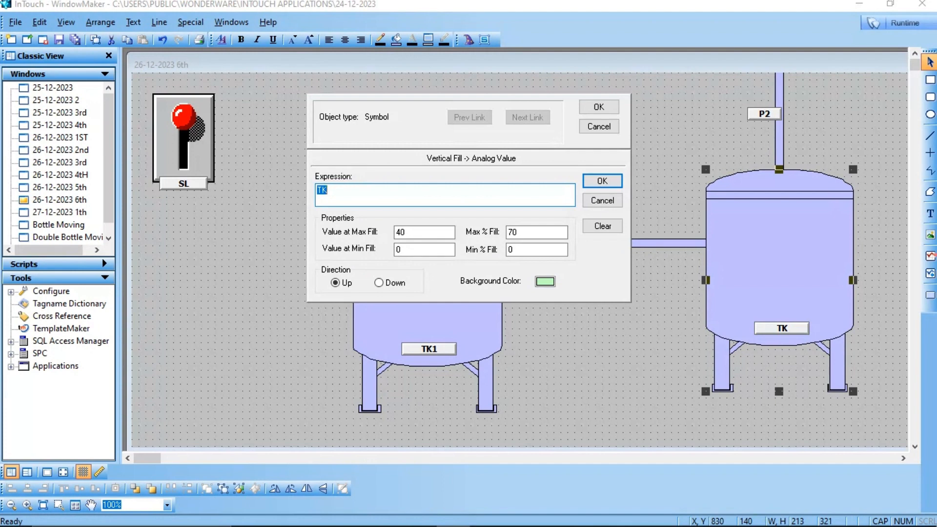
click(328, 190)
key(Return)
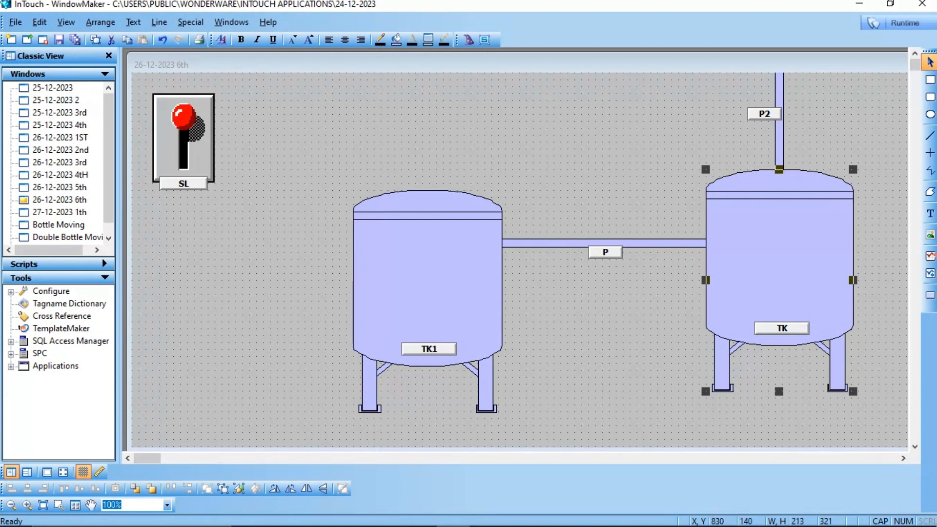
Step: Review the horizontal percent fill expression and properties of pipe P between the two tanks
double_click(594, 241)
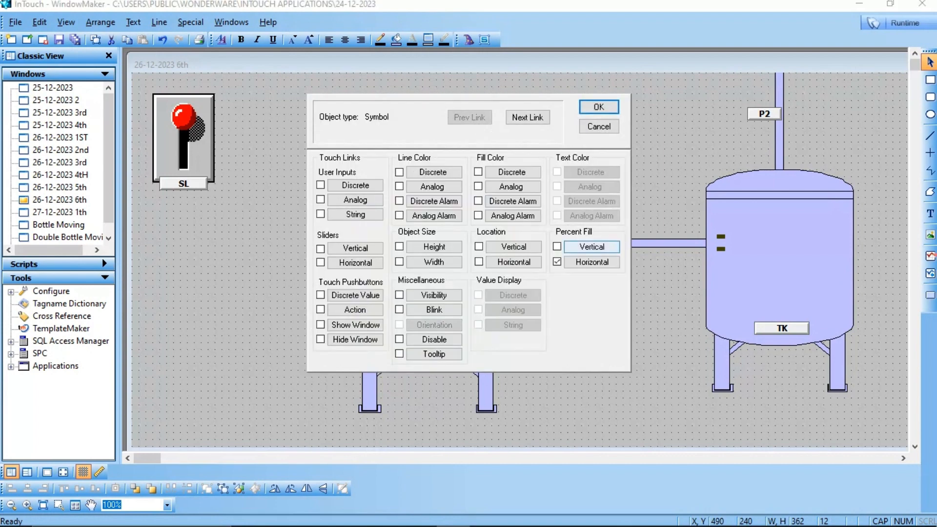
click(592, 262)
click(591, 262)
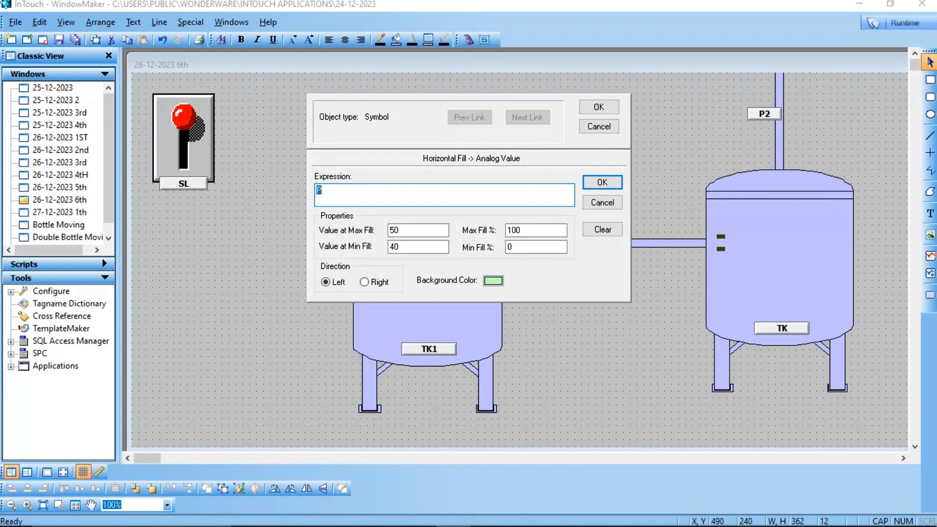
click(322, 190)
key(Return)
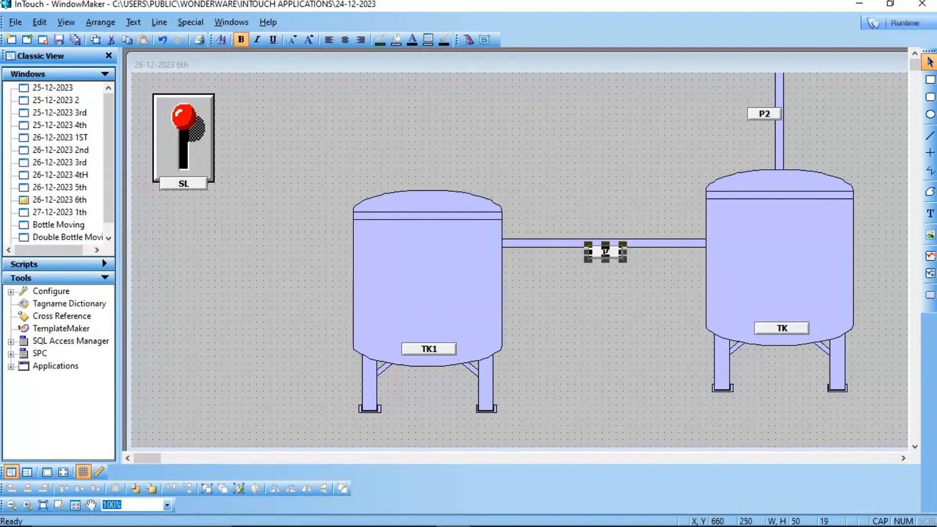
key(Escape)
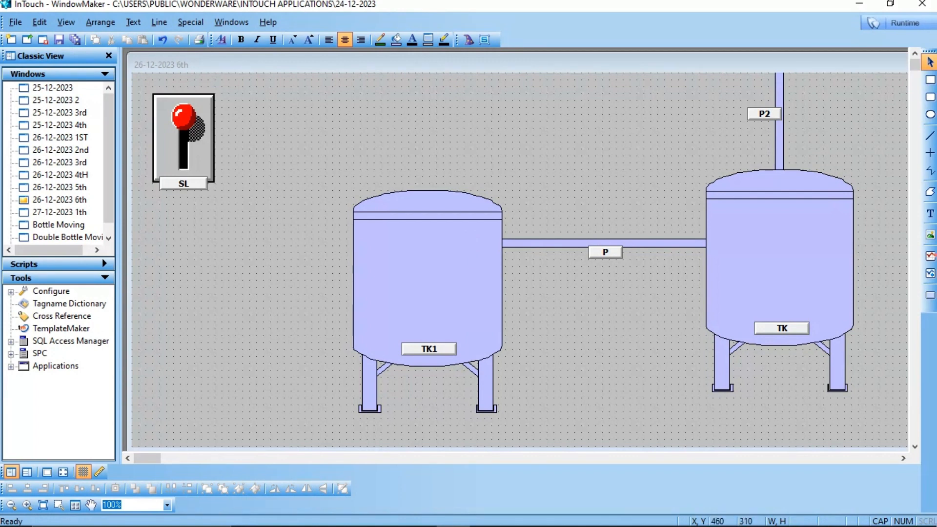
Step: Try 70 as the maximum fill percentage in tank TK1's vertical fill link, and put it back to 80
double_click(421, 259)
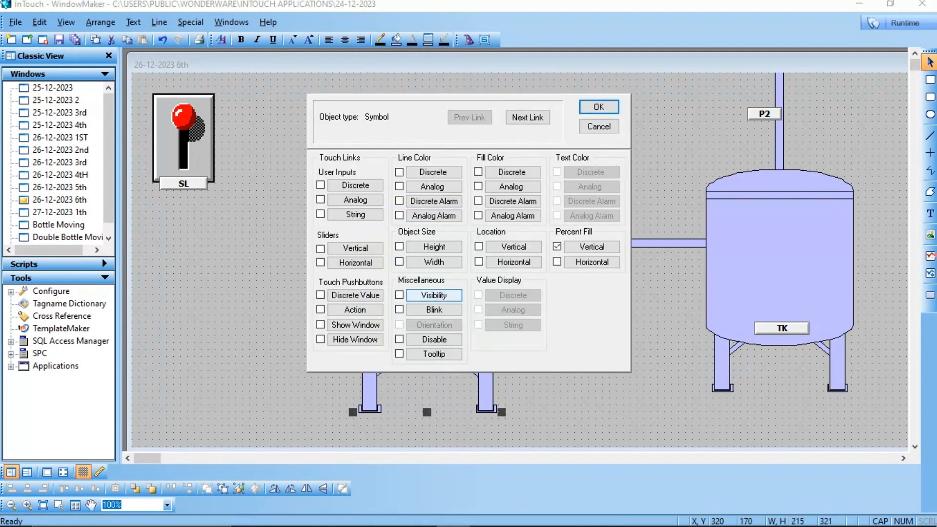
click(592, 247)
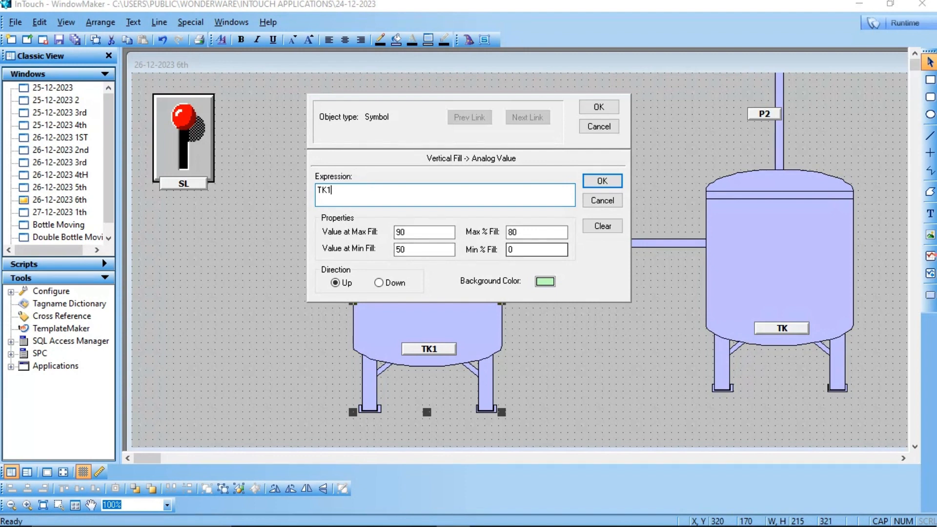
click(536, 233)
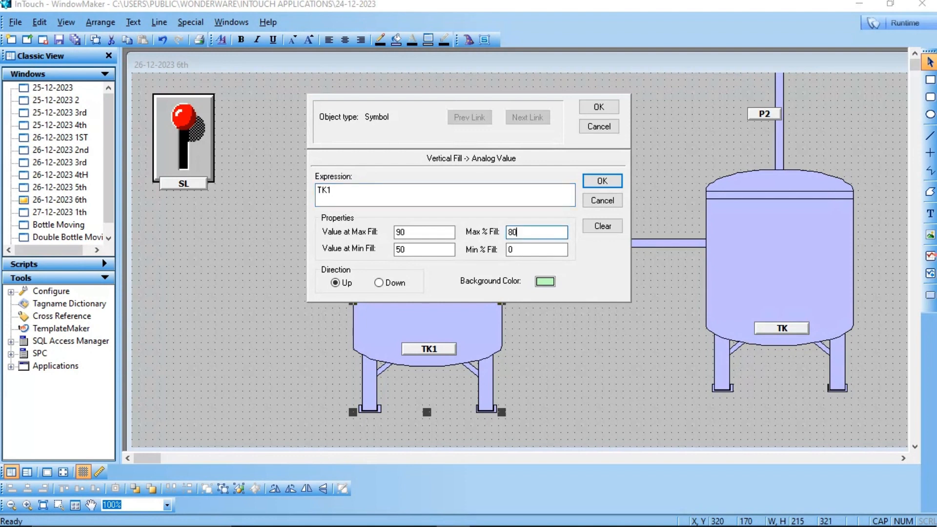
key(BackSpace)
key(BackSpace)
text(70)
key(BackSpace)
key(BackSpace)
text(80)
key(Return)
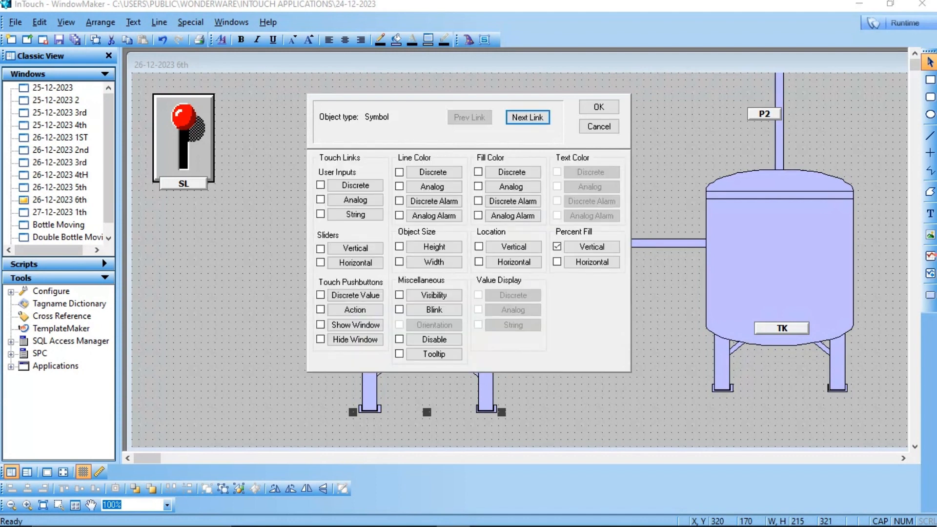
click(599, 127)
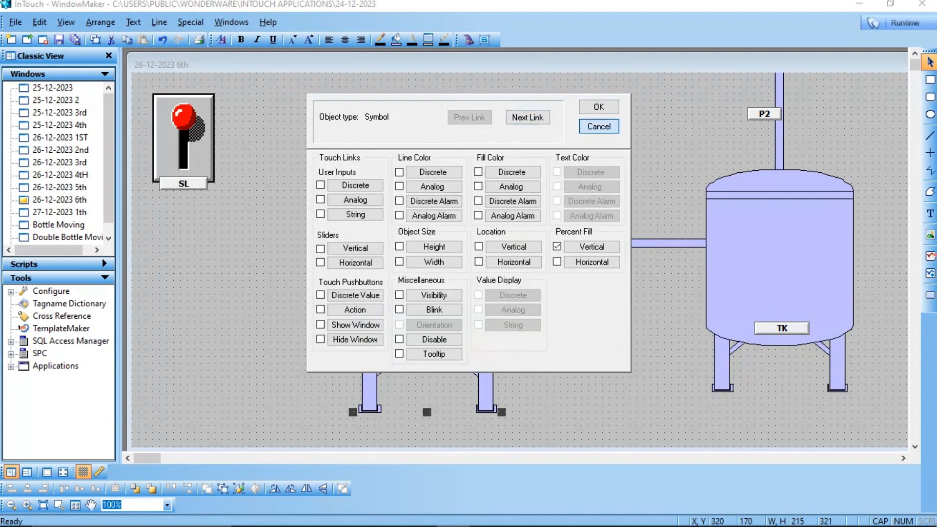
Step: Recheck tank TK1's vertical fill settings and close them without making changes
right_click(595, 125)
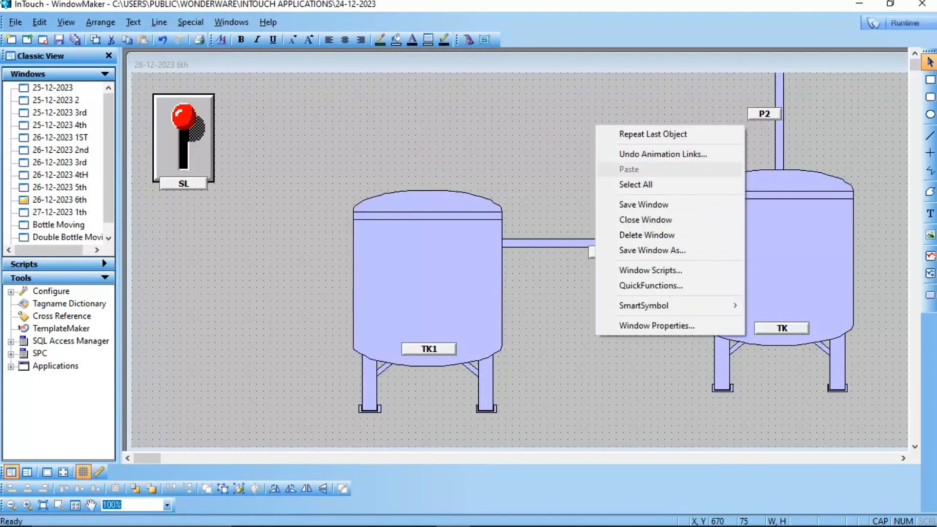
click(450, 250)
double_click(435, 248)
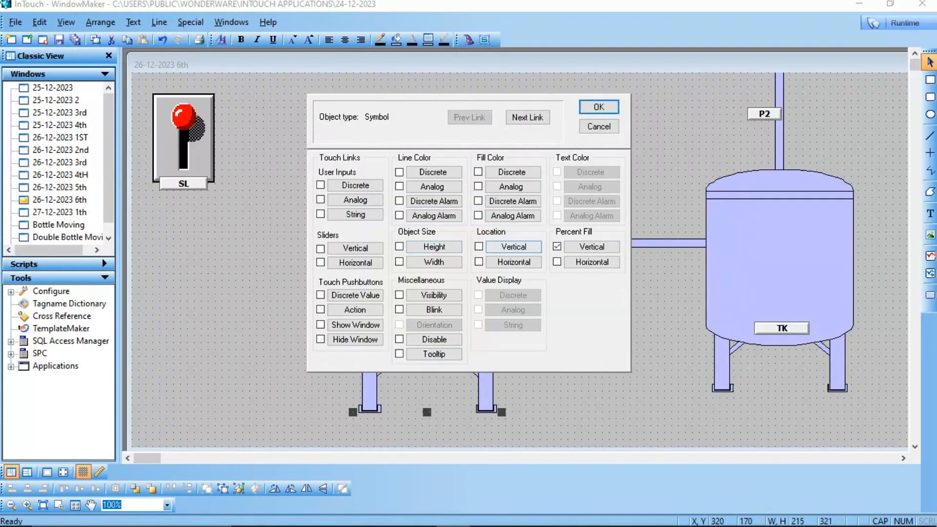
click(592, 247)
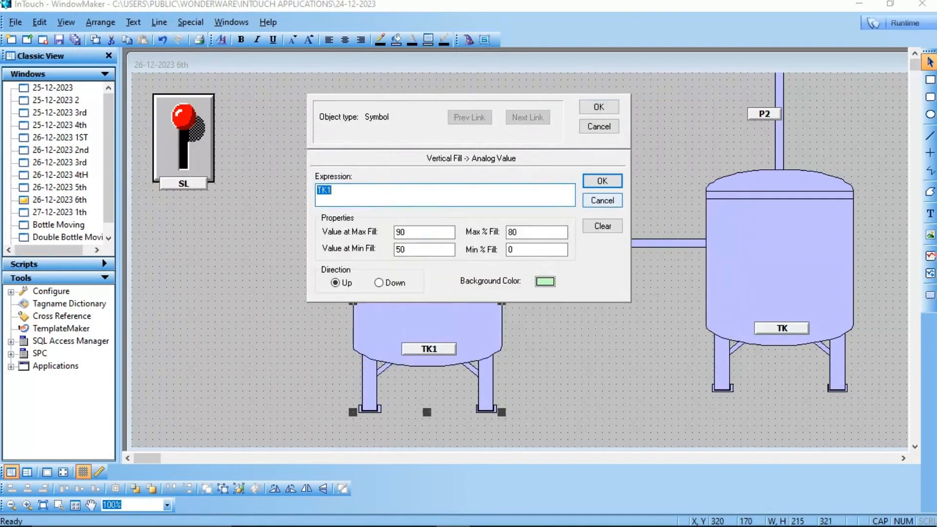
click(603, 200)
click(598, 126)
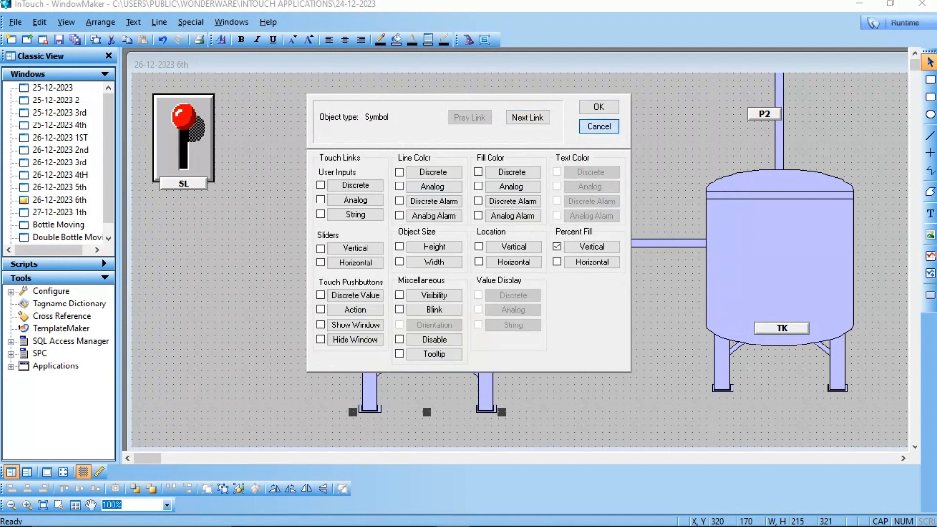
right_click(597, 125)
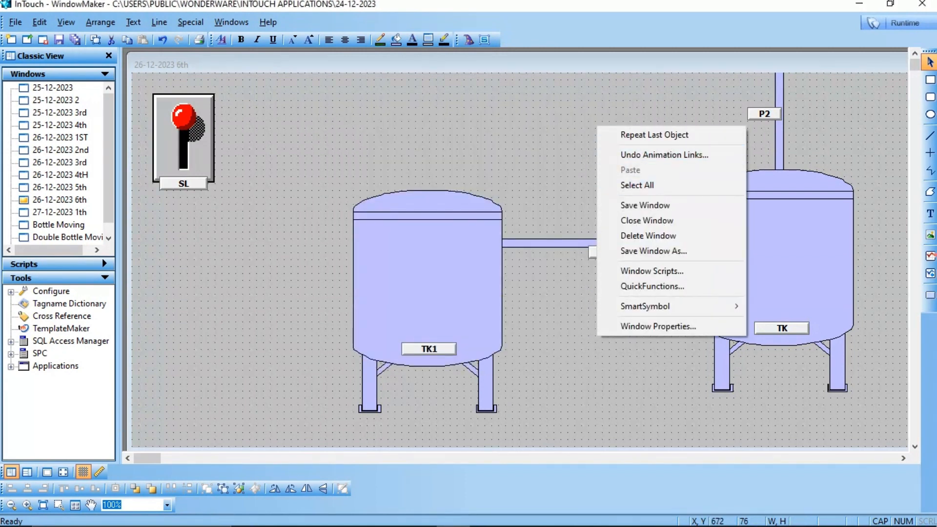
Step: Open the window script of 26-12-2023 6th and review its On Show tag initialisations
click(506, 155)
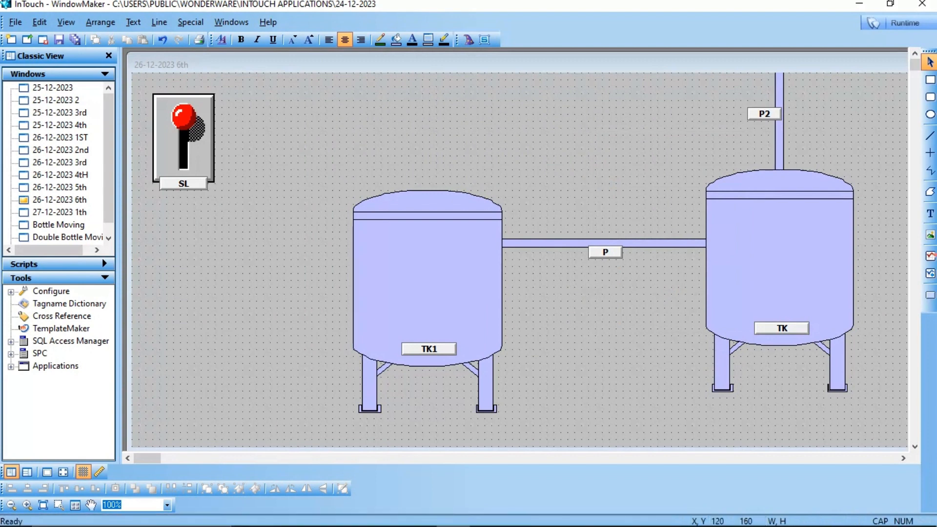
right_click(228, 200)
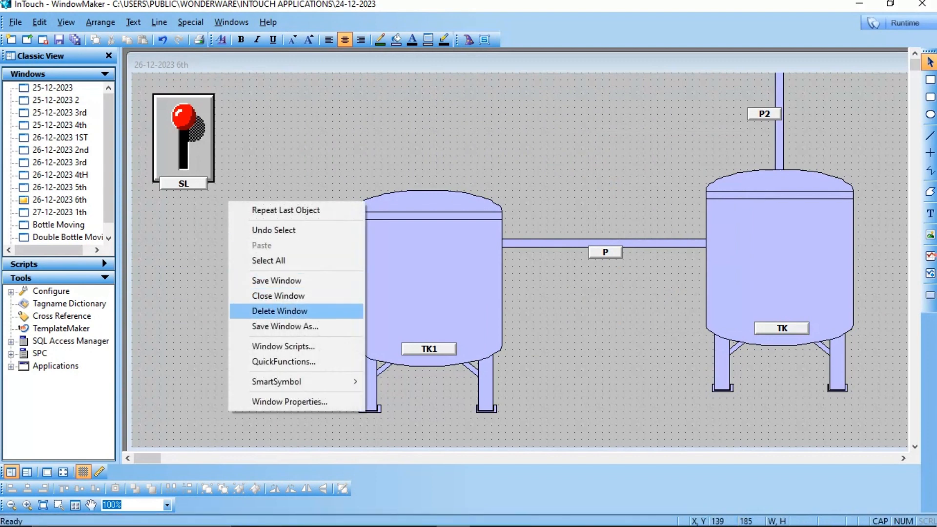
click(283, 347)
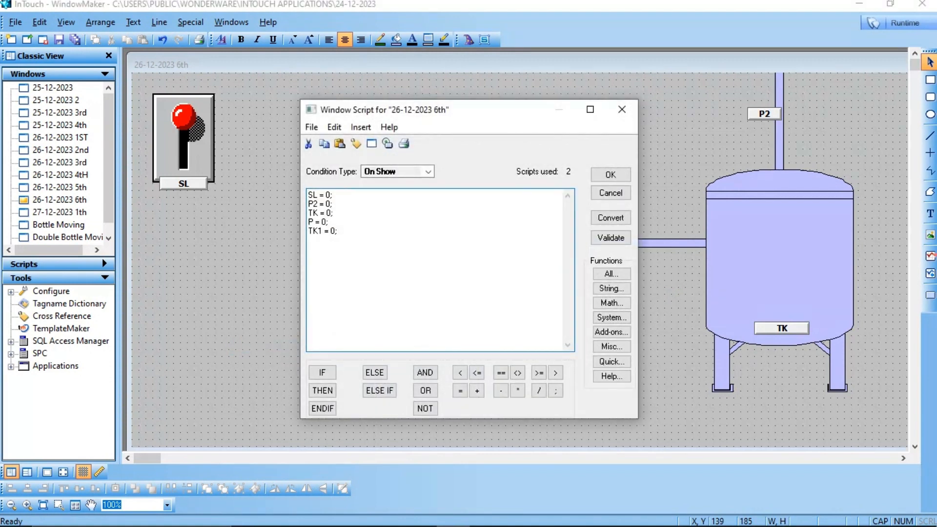
drag(468, 110, 201, 212)
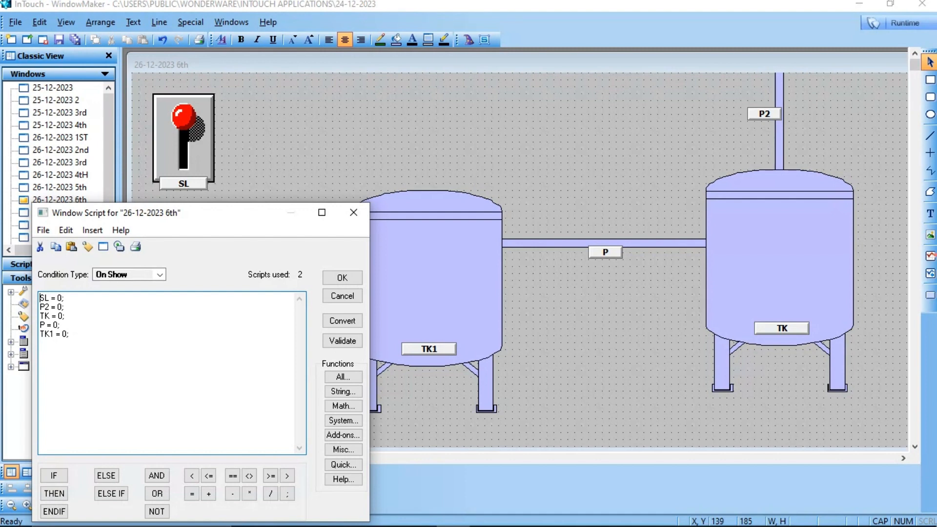
click(322, 213)
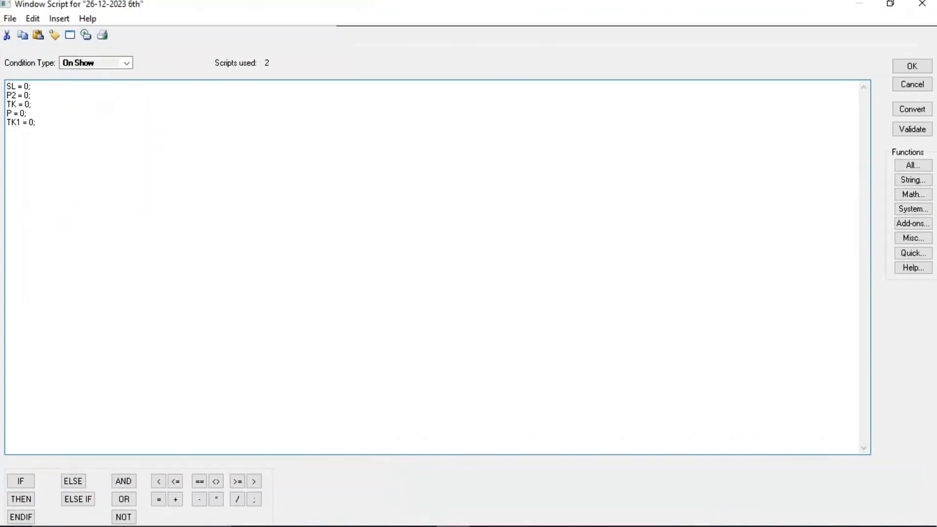
click(890, 4)
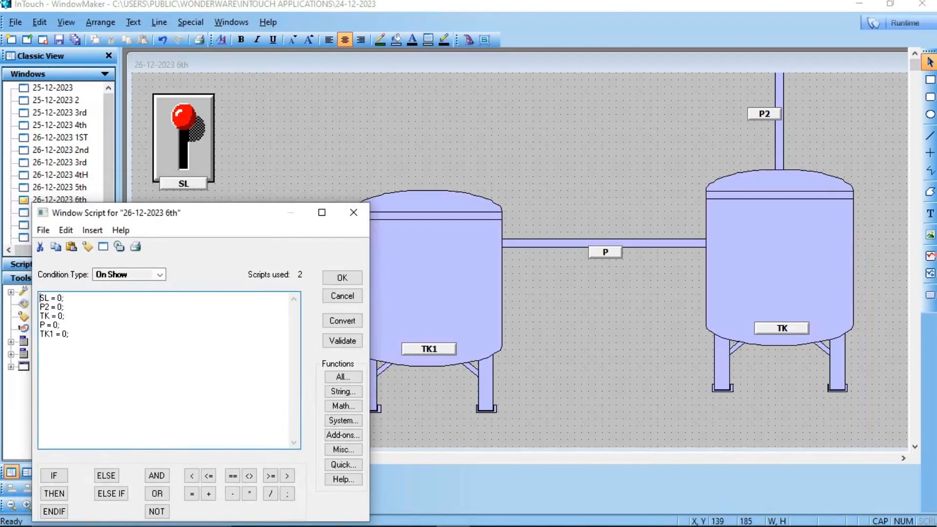
Step: Review the While Showing script that increments P2, TK, P and TK1 while switch SL is on
drag(220, 213, 239, 127)
click(180, 189)
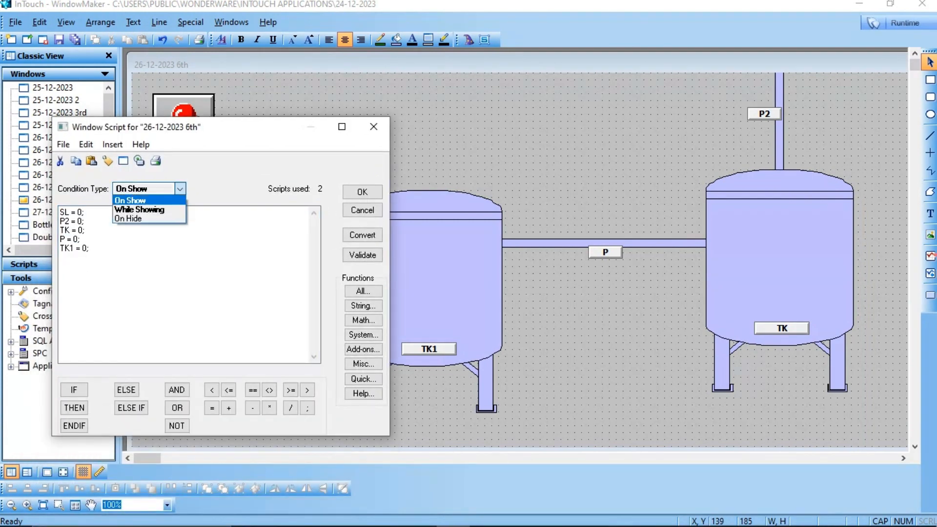
click(139, 210)
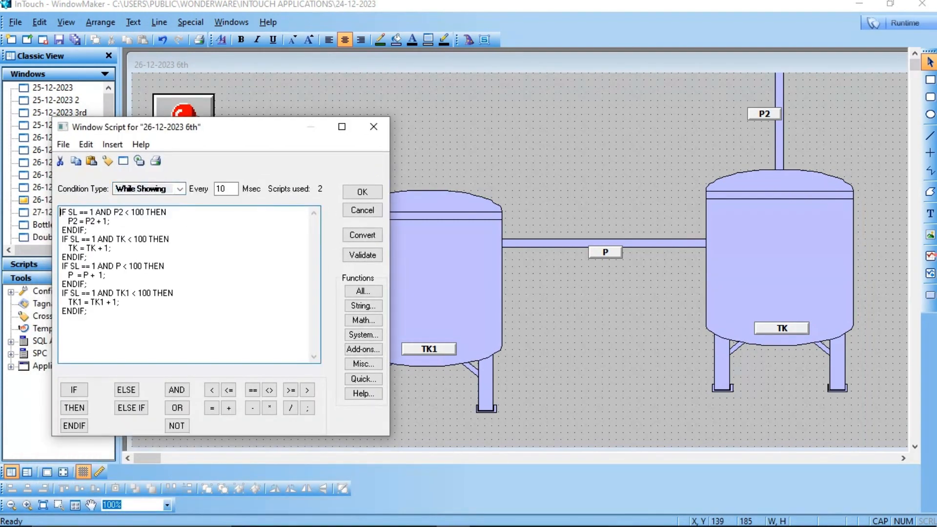
drag(240, 127, 284, 91)
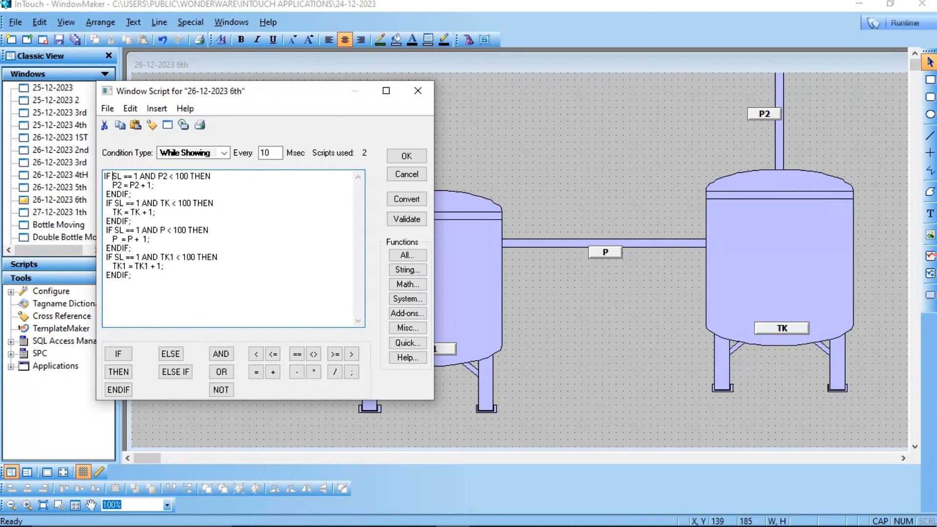
drag(280, 91, 407, 131)
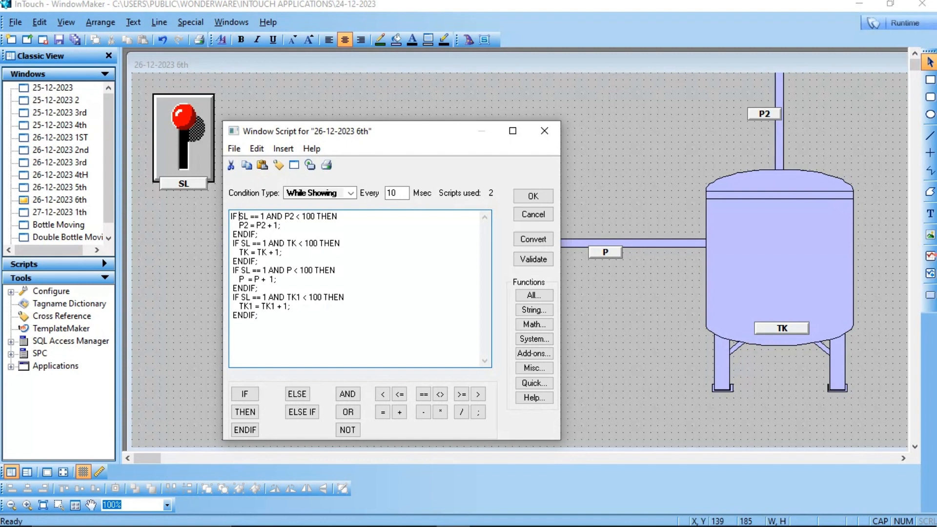
drag(391, 130, 648, 109)
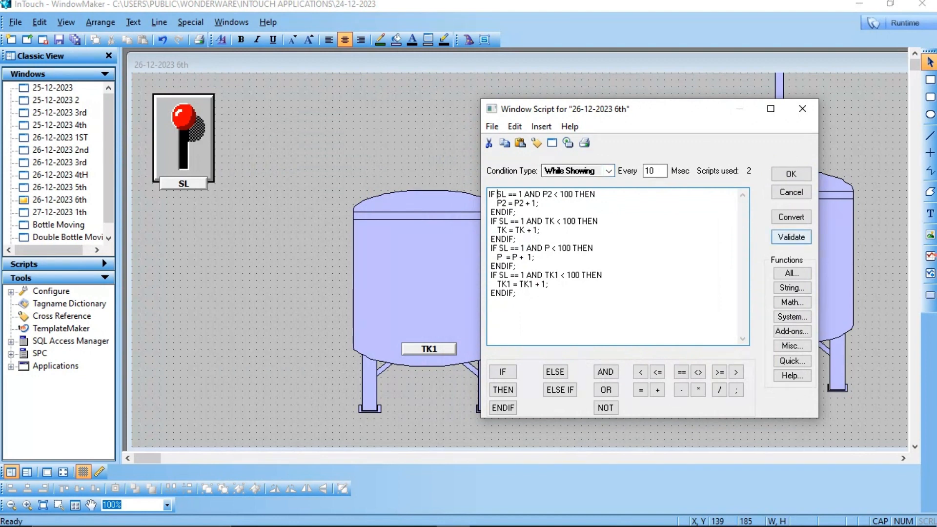
Step: Convert the While Showing script to check its syntax, and validate the On Show script
click(791, 217)
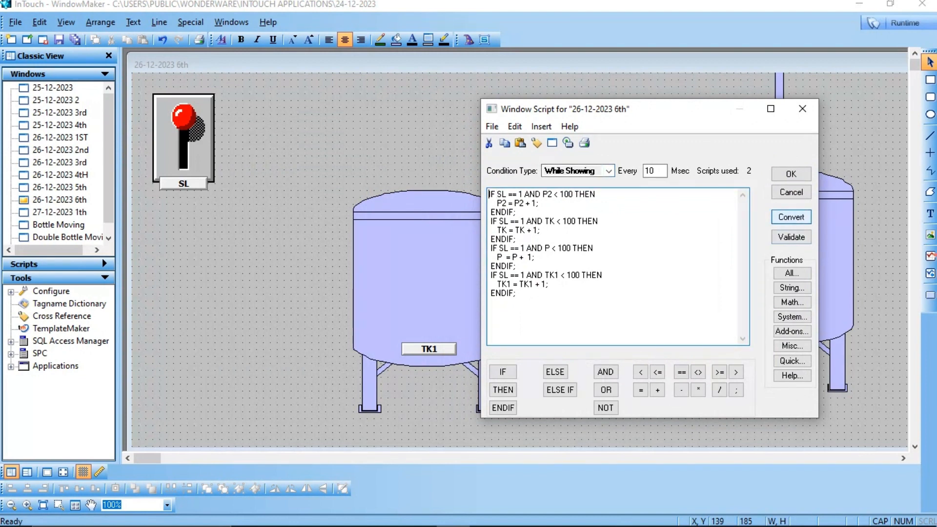
click(516, 293)
click(791, 217)
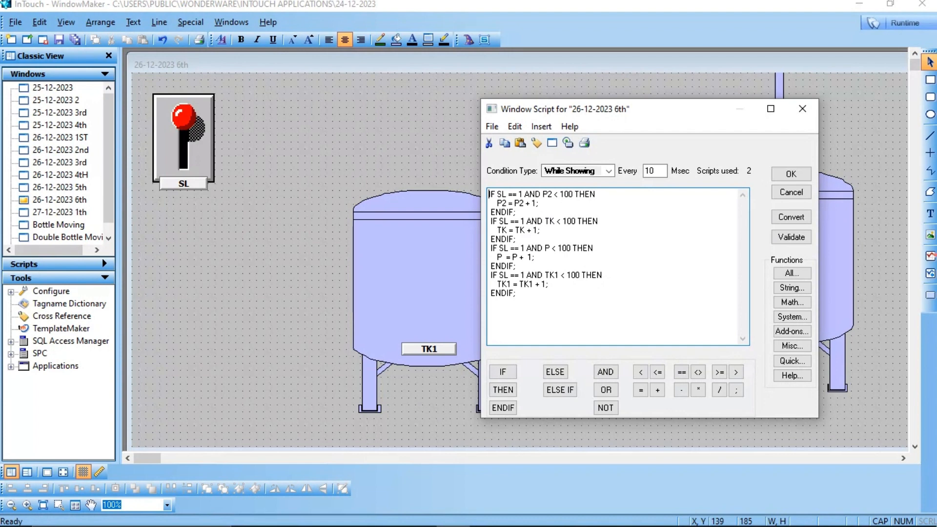
click(609, 171)
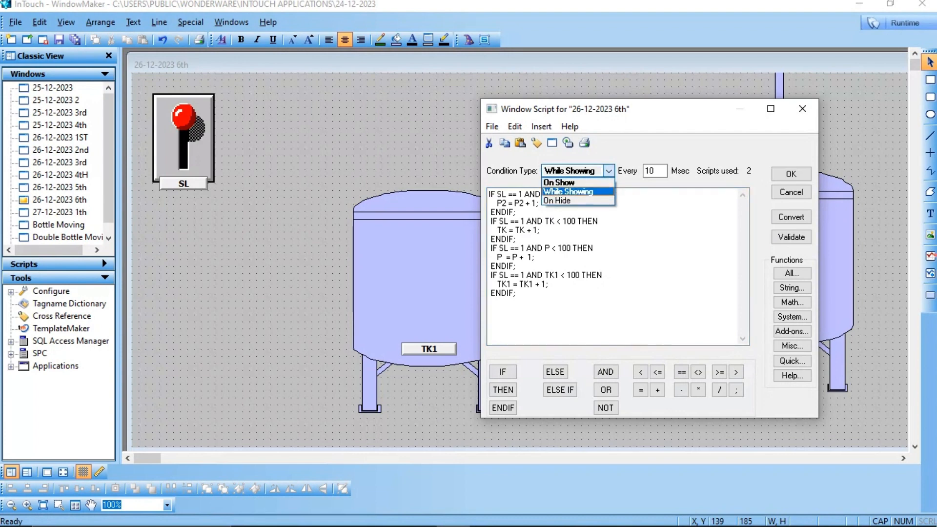
click(559, 182)
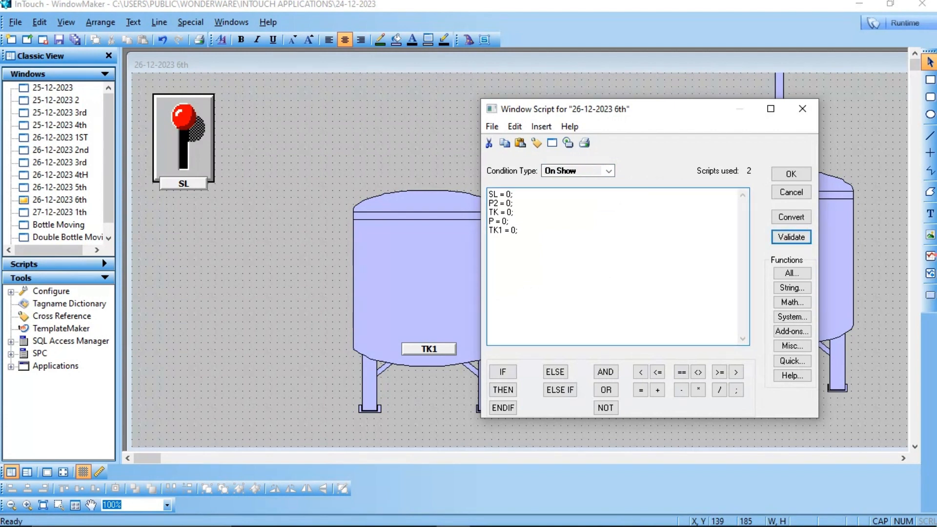
Step: Recheck the While Showing script and its execution interval in milliseconds, and accept the window scripts
click(609, 171)
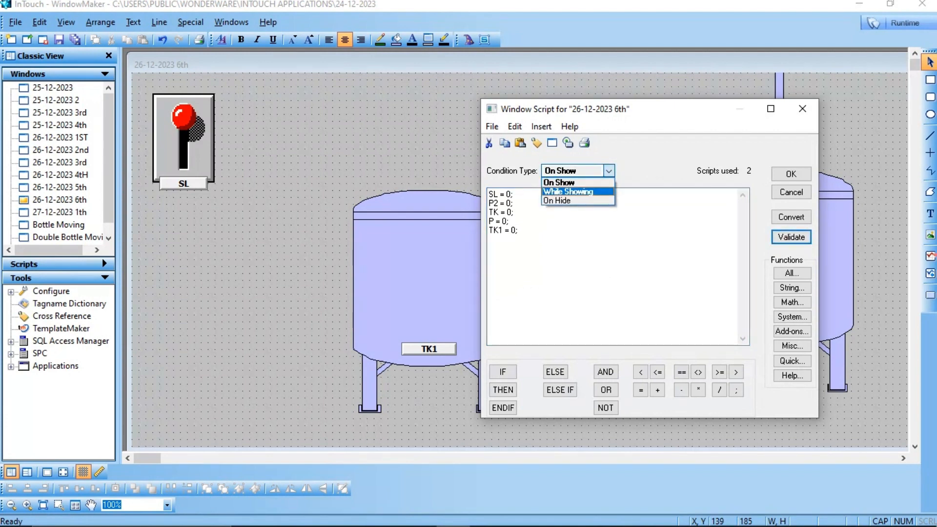
click(566, 192)
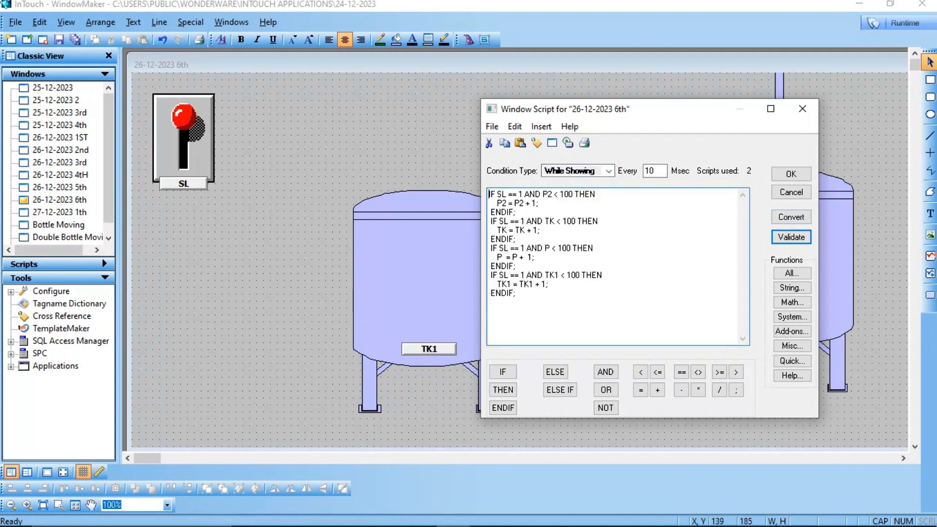
click(655, 171)
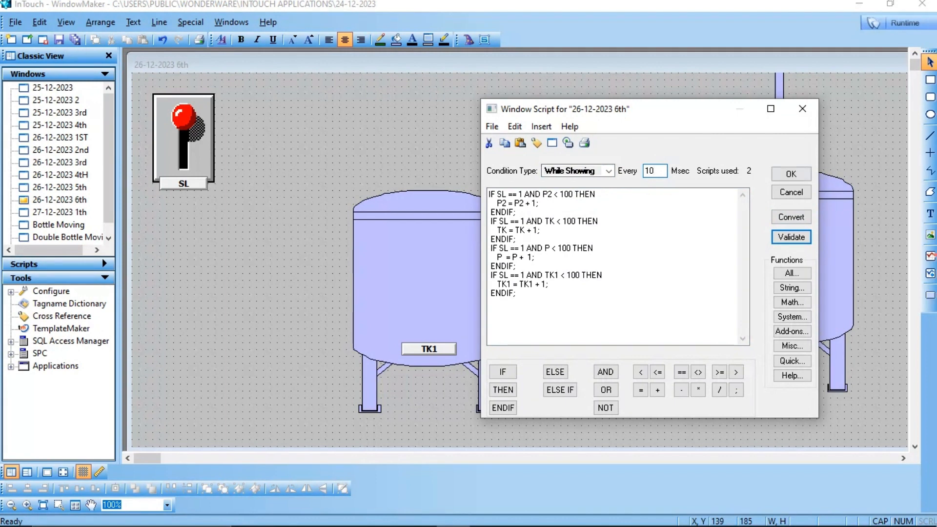
click(791, 174)
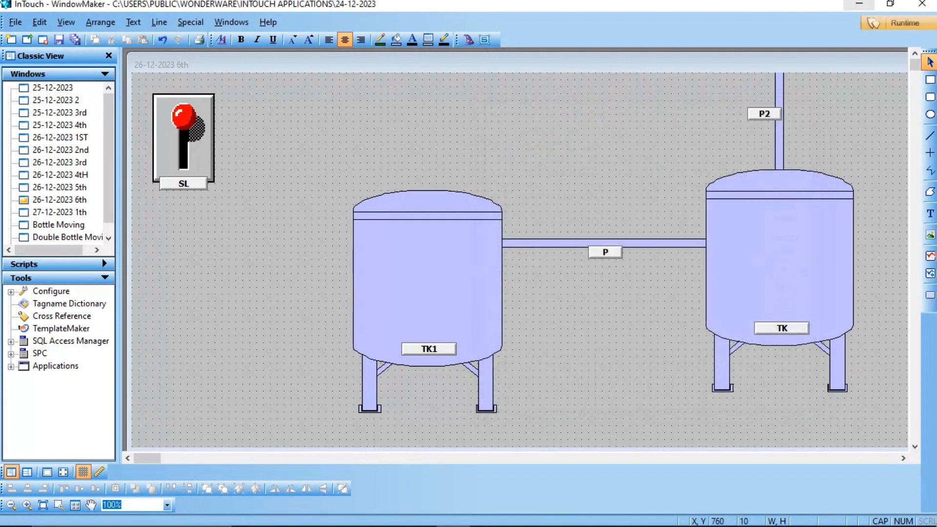
Step: Test the filling animation in runtime by turning on switch SL, and return to WindowMaker and minimize it
click(903, 23)
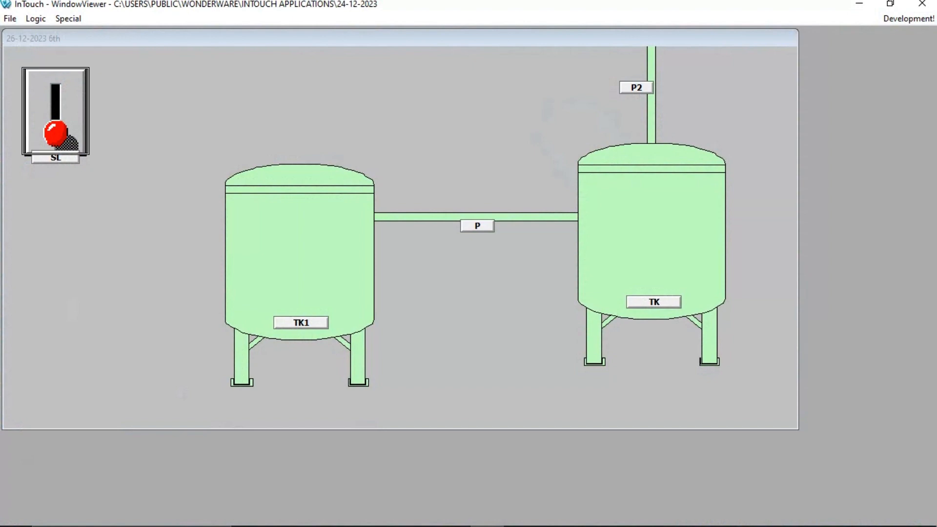
click(56, 112)
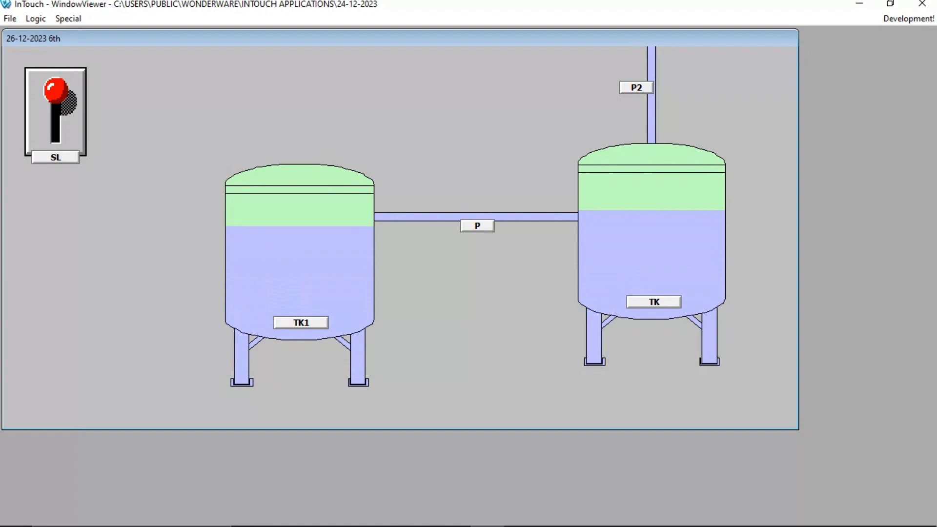
click(908, 19)
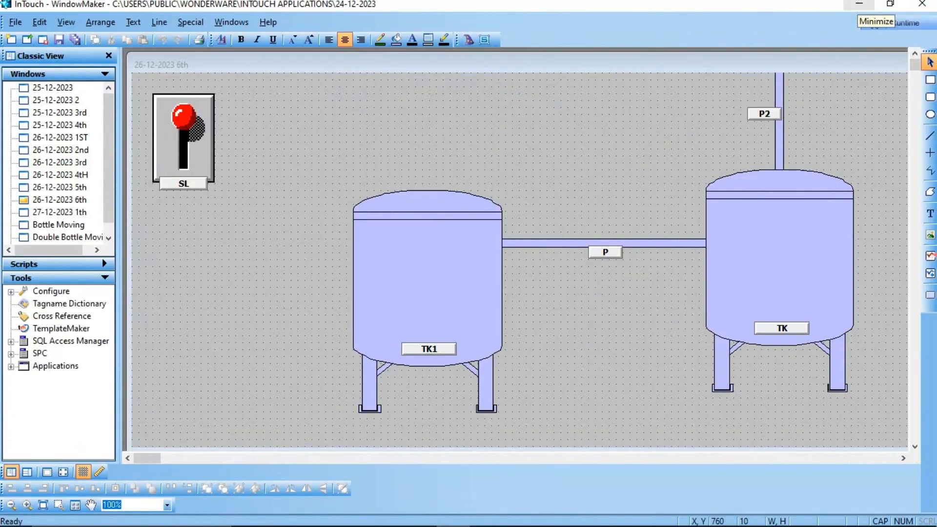
click(859, 5)
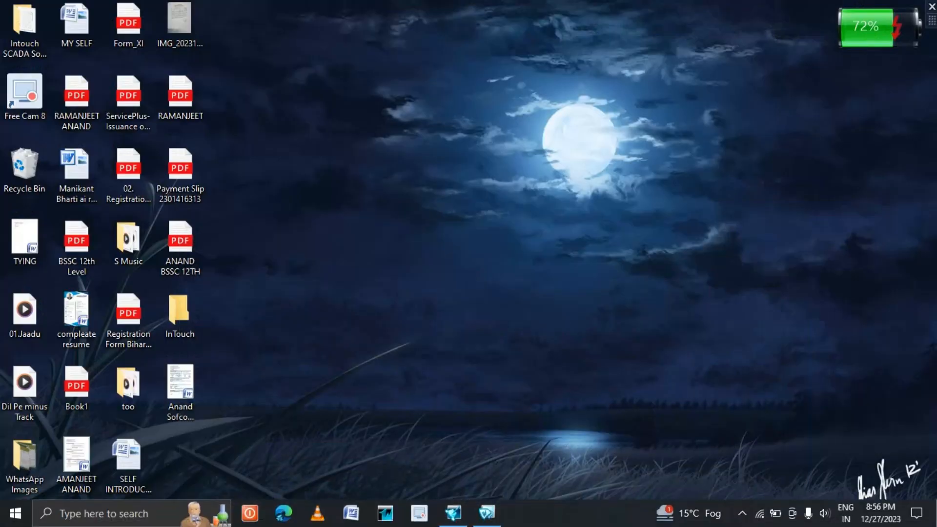